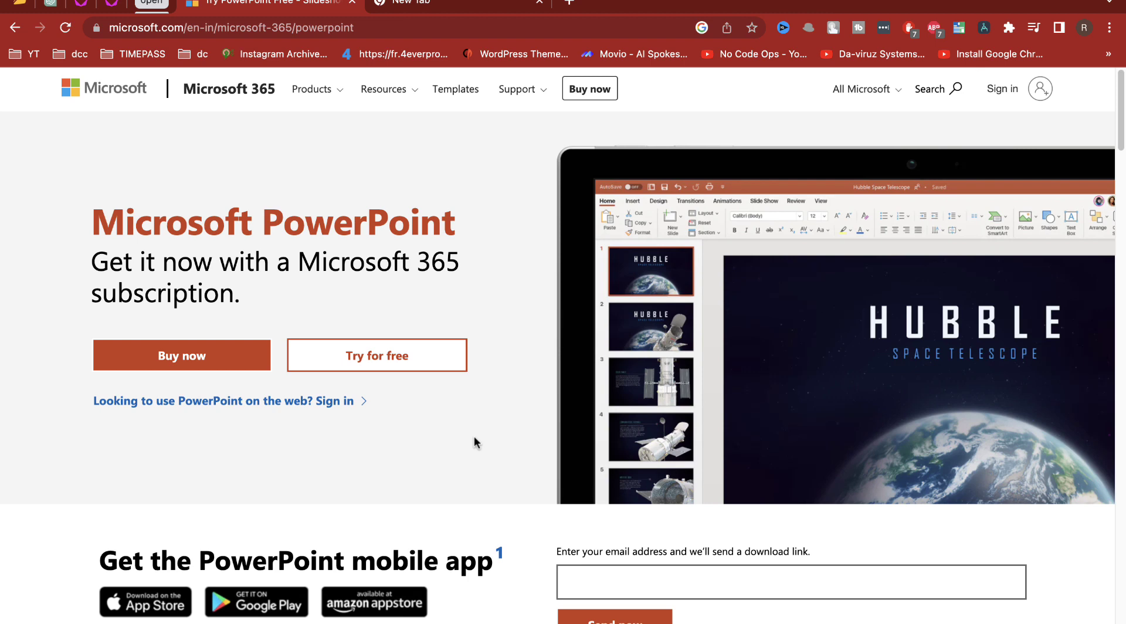
Step: Switch from the PowerPoint page to the Tome homepage at beta.tome.app
click(88, 7)
Step: Scroll the Tome homepage, then show the workspace's Recently edited list of template tomes
drag(411, 235, 635, 322)
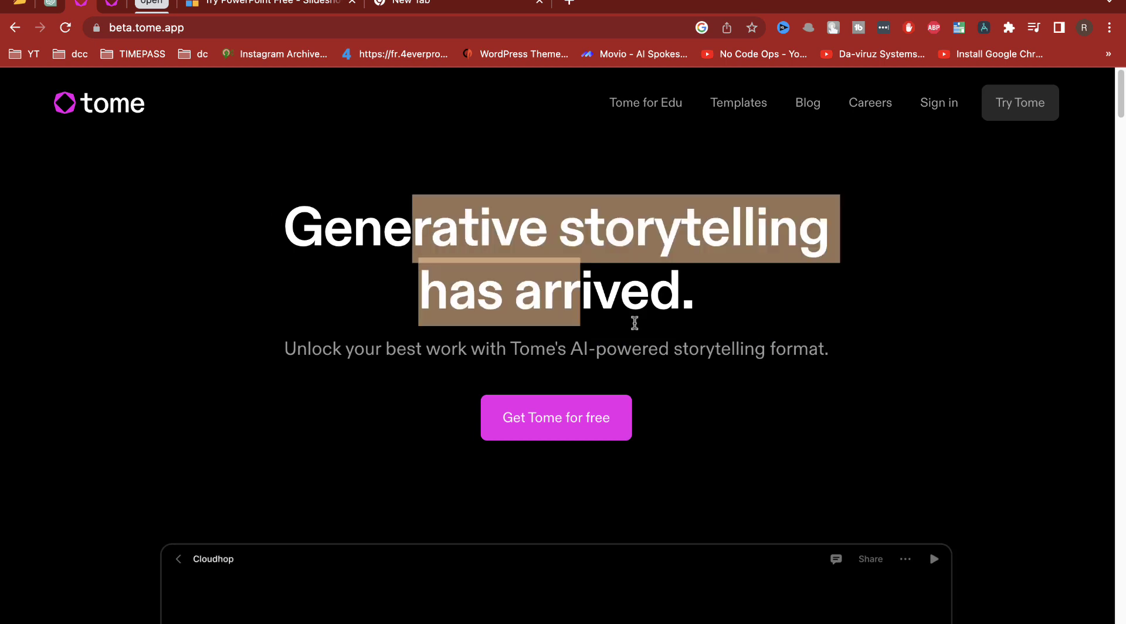
scroll(764, 330, down, 5)
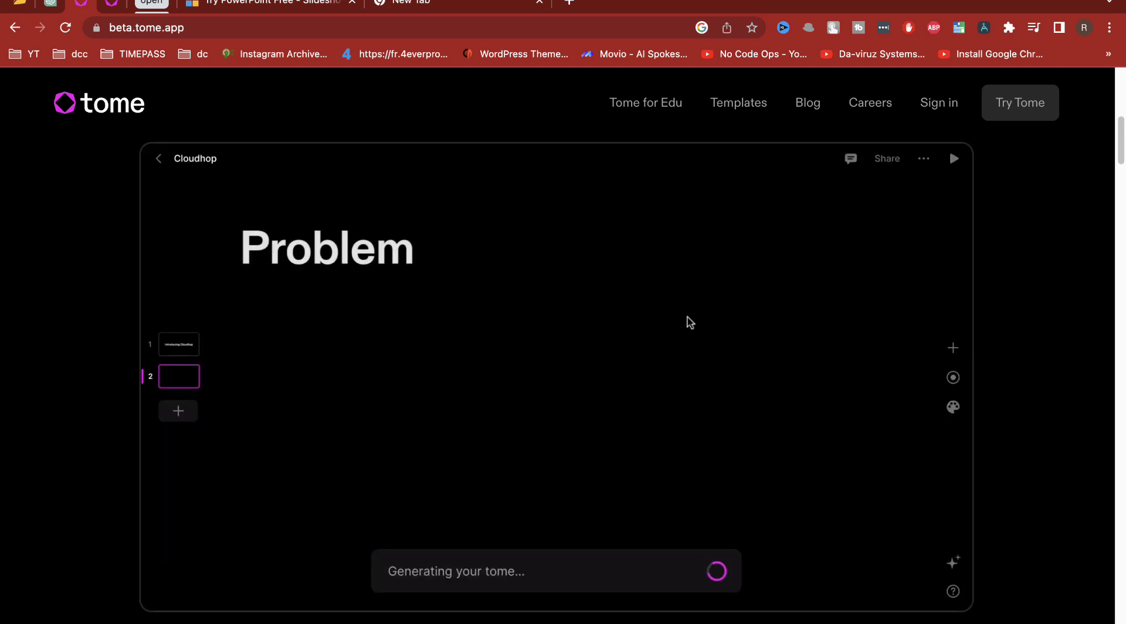
scroll(915, 238, down, 2)
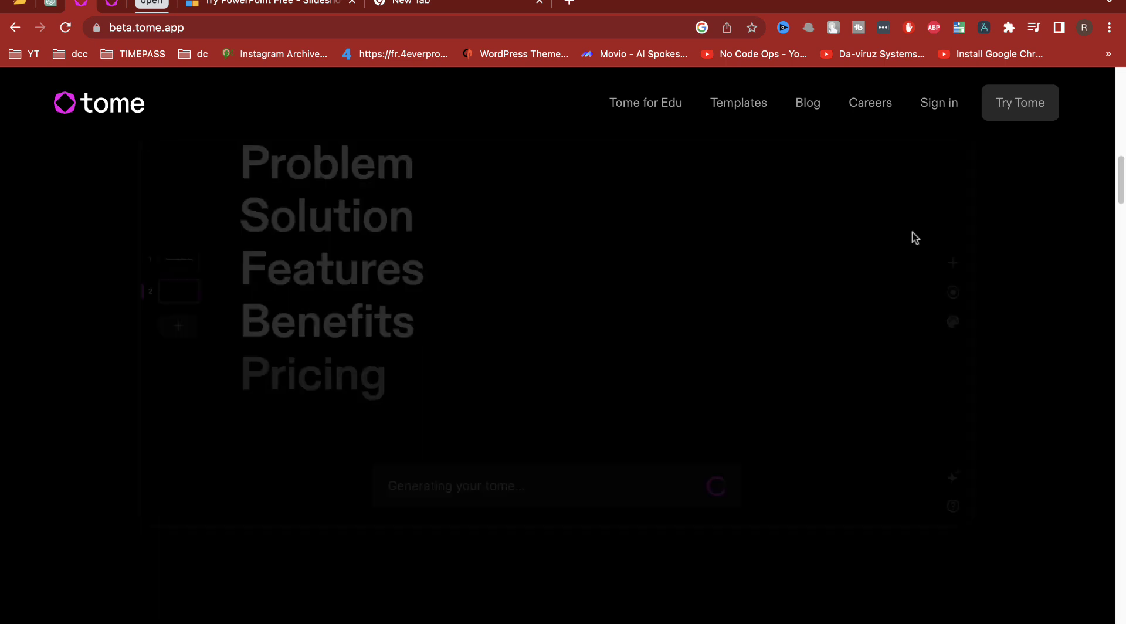
click(109, 5)
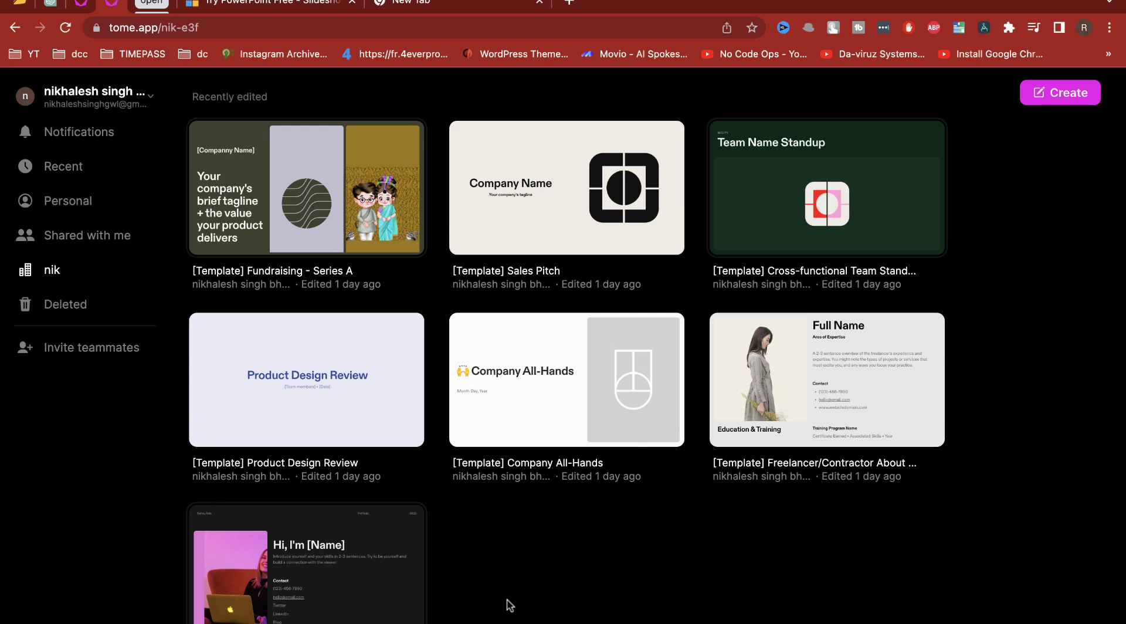
Step: Create a new tome with the prompt 'future of India' and show the format choices
click(1060, 94)
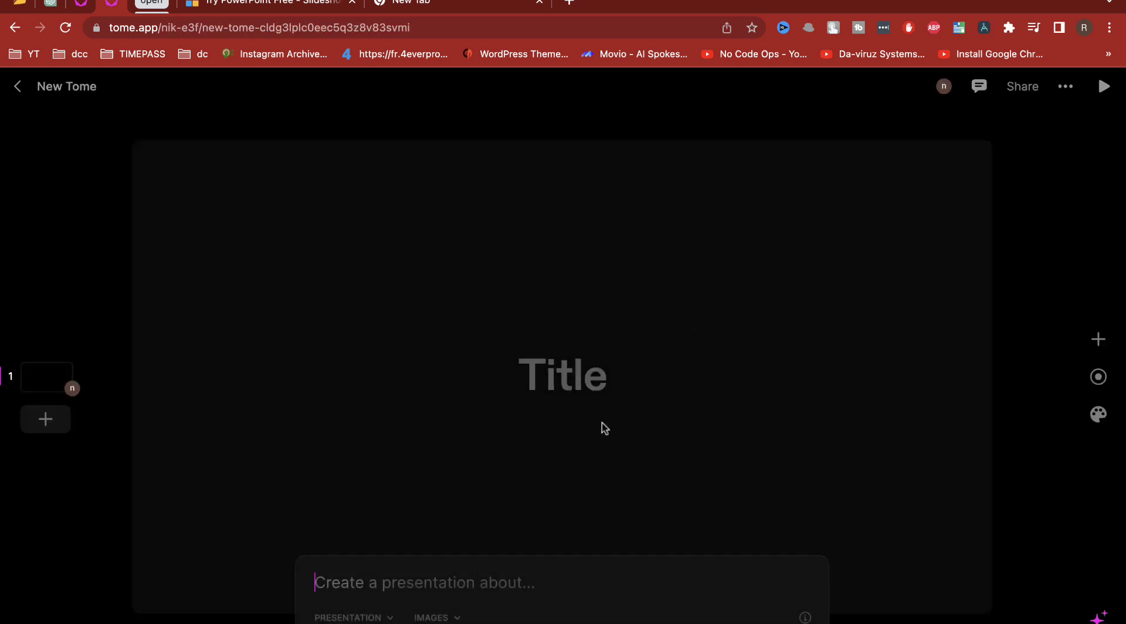
text(future of India)
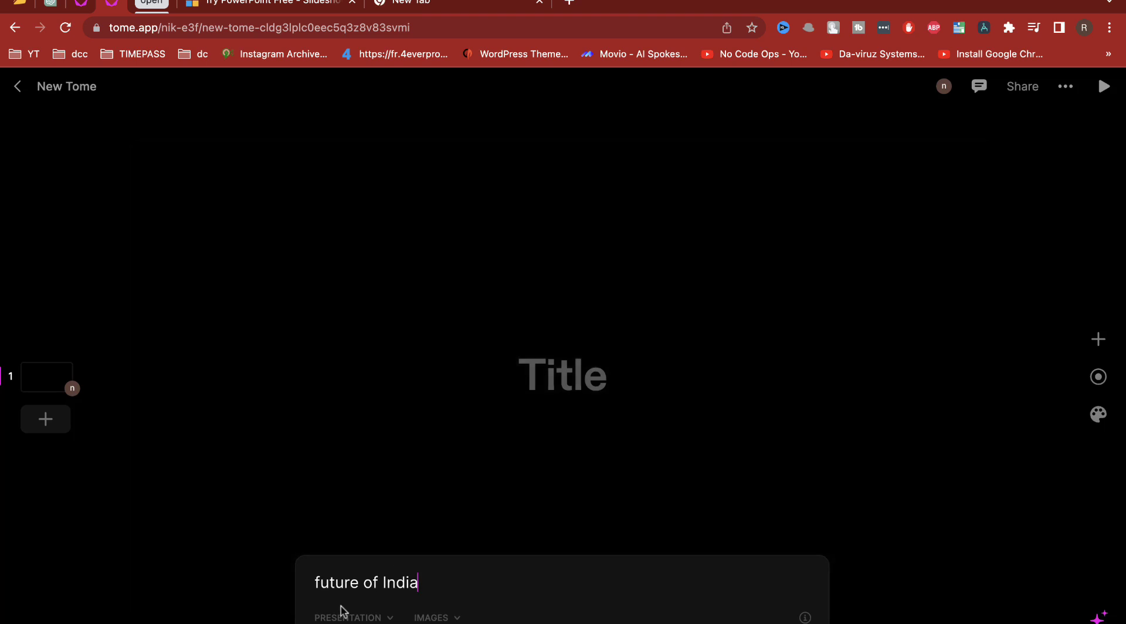
click(344, 618)
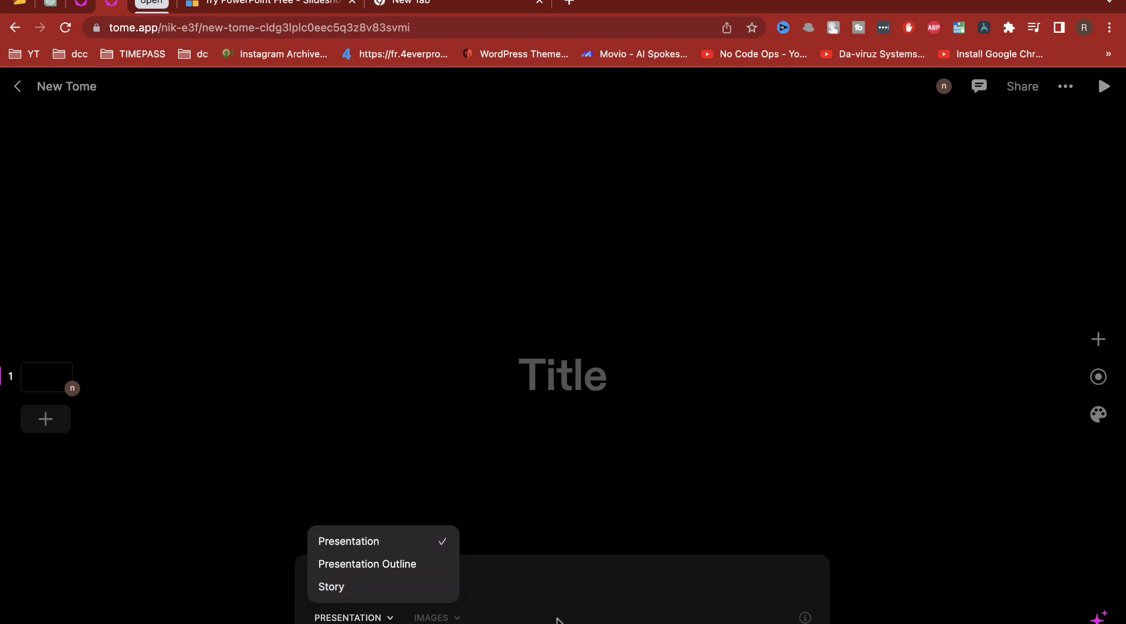
Step: Try the Cyberpunk image style, revert to Auto, and generate the presentation
click(437, 618)
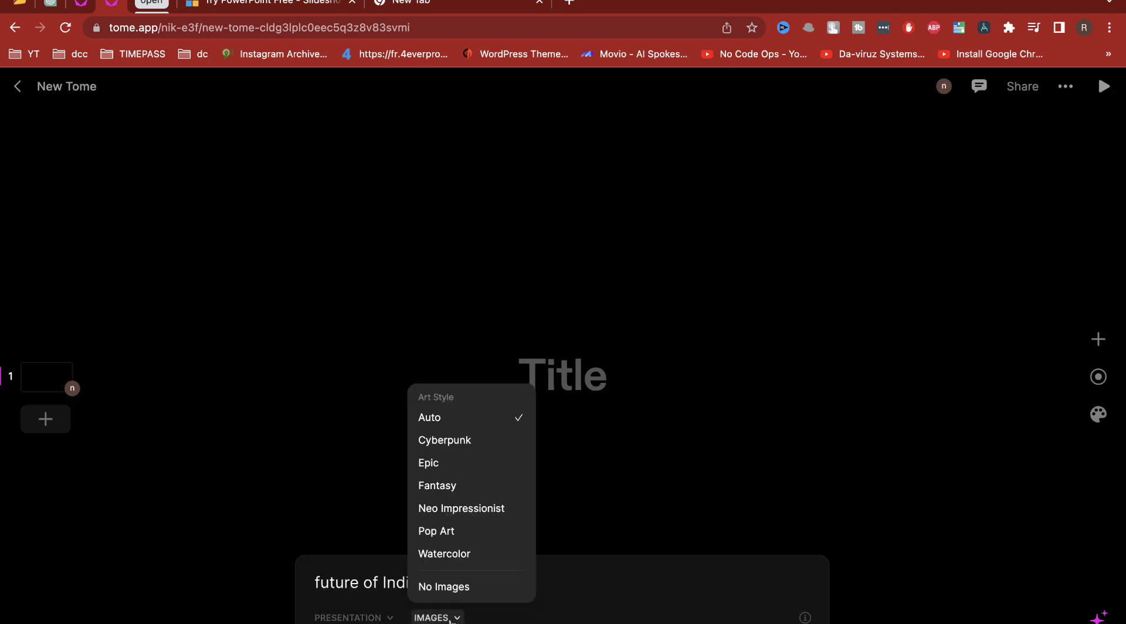
click(478, 437)
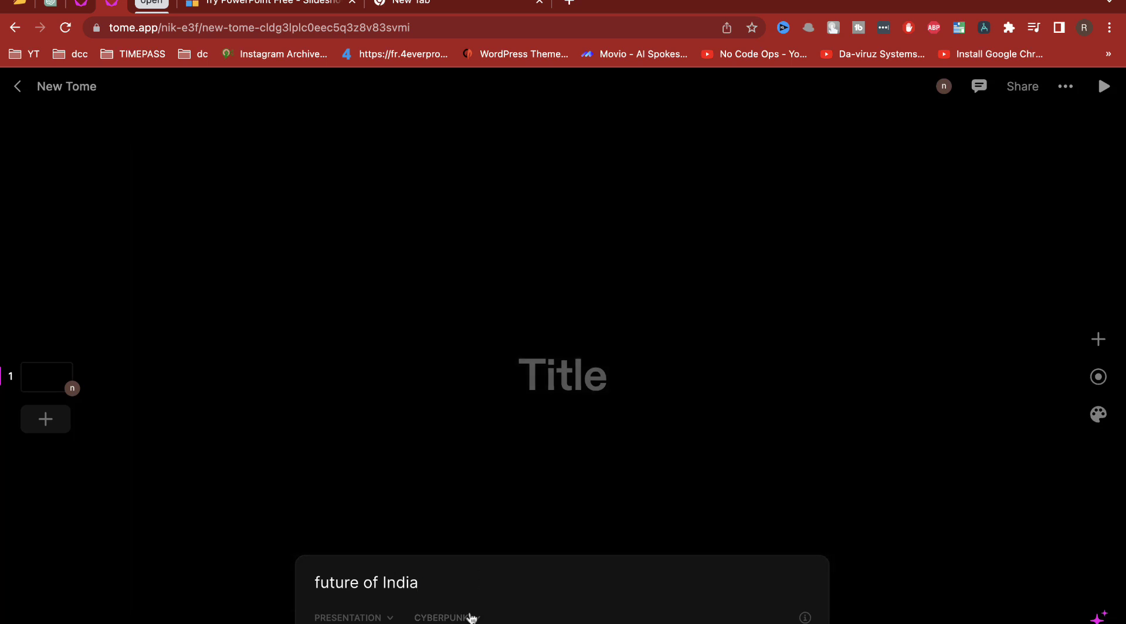
click(473, 616)
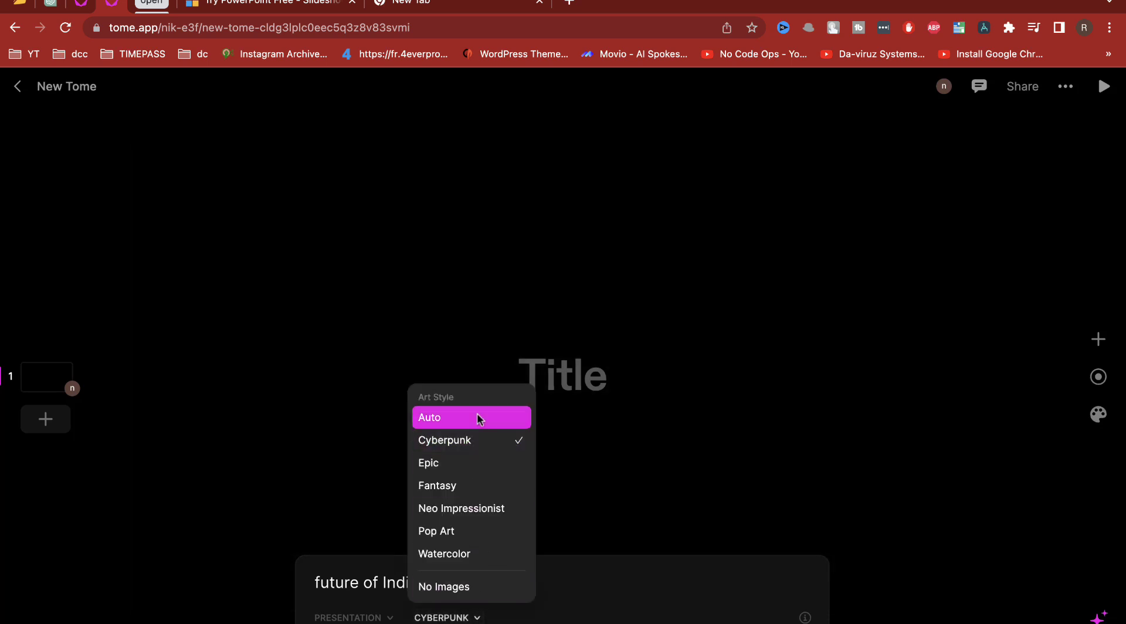
click(479, 418)
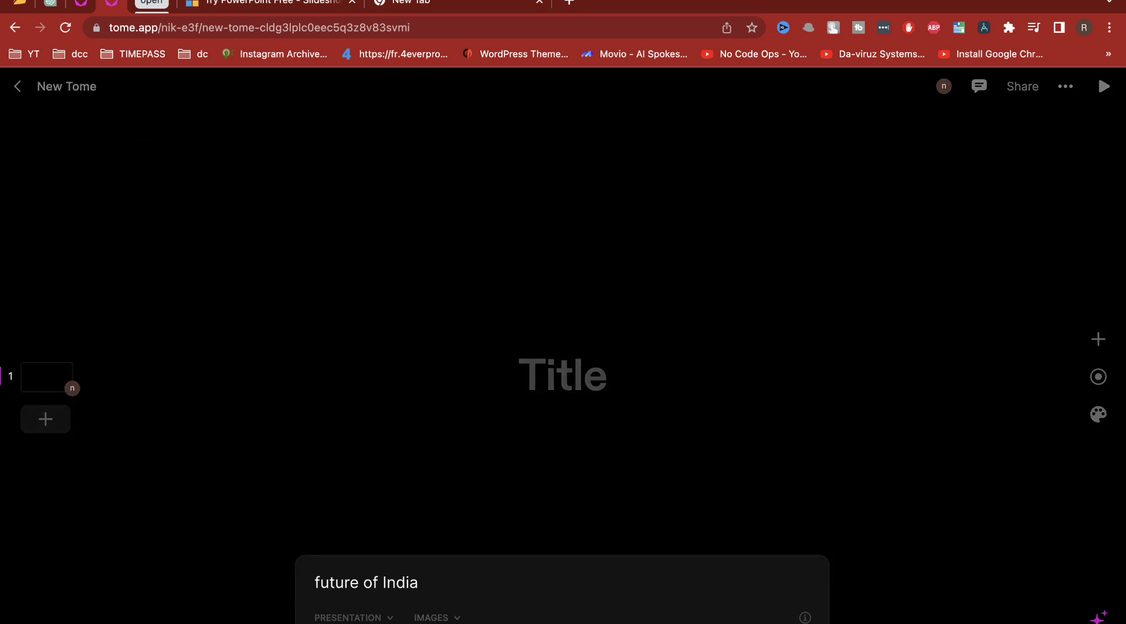
key(Return)
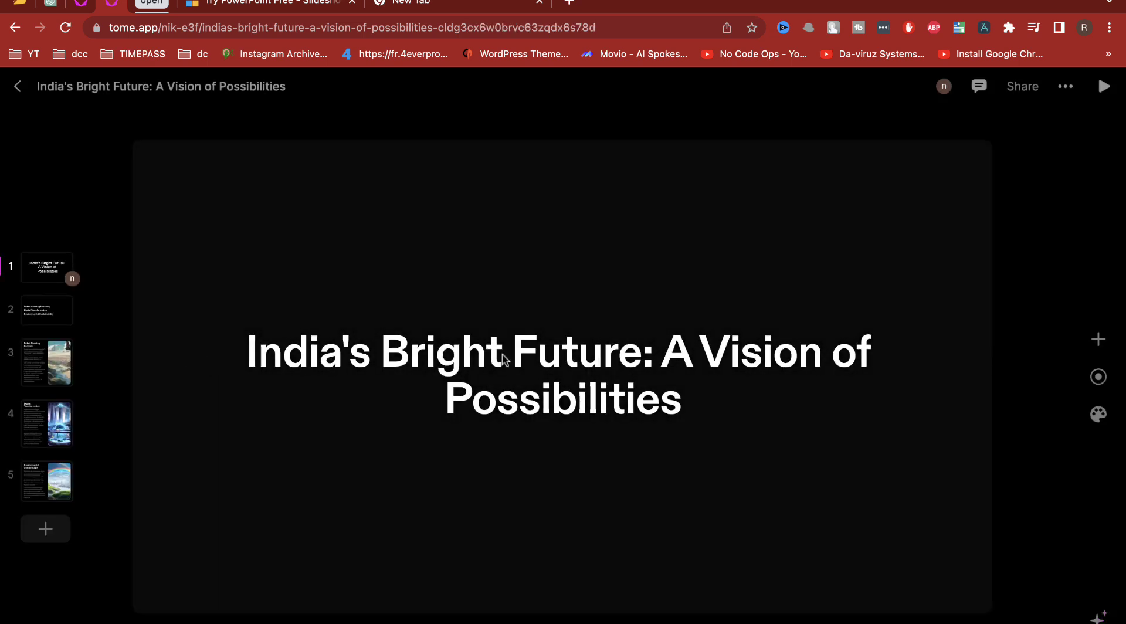
Step: Review slide 2 and move on to slide 3, 'India's Growing Economy'
click(54, 318)
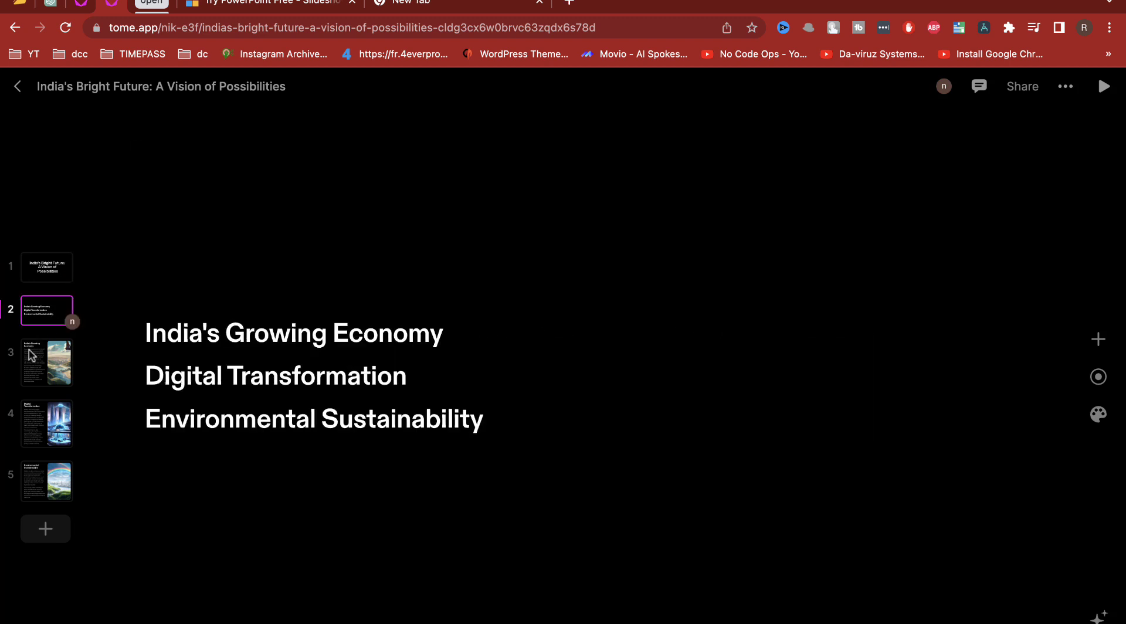
scroll(165, 421, down, 2)
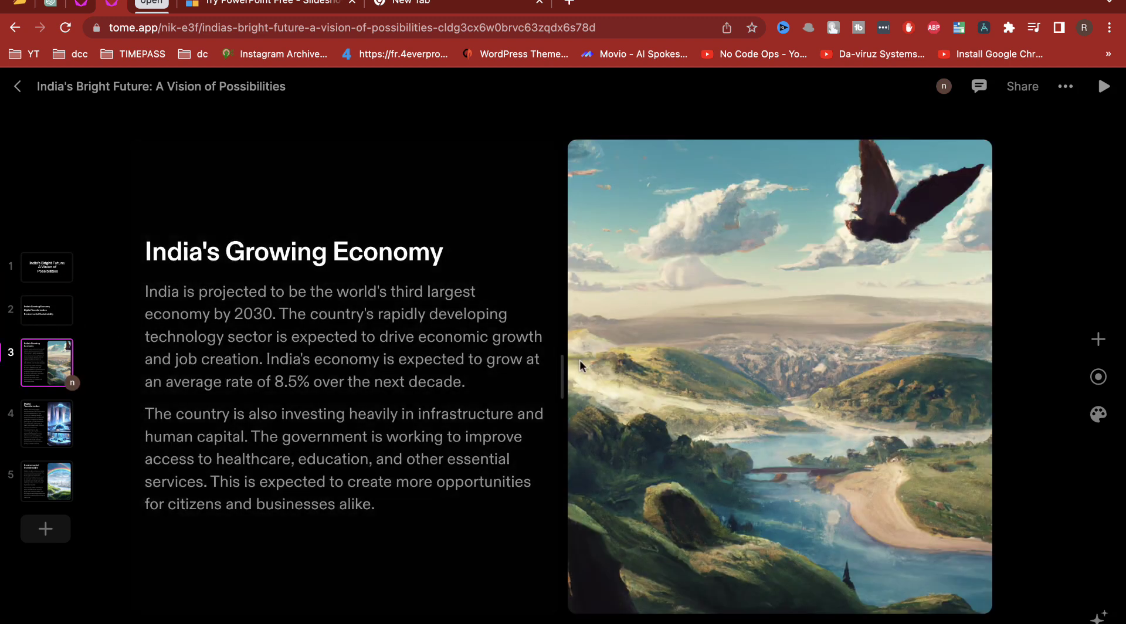
click(759, 246)
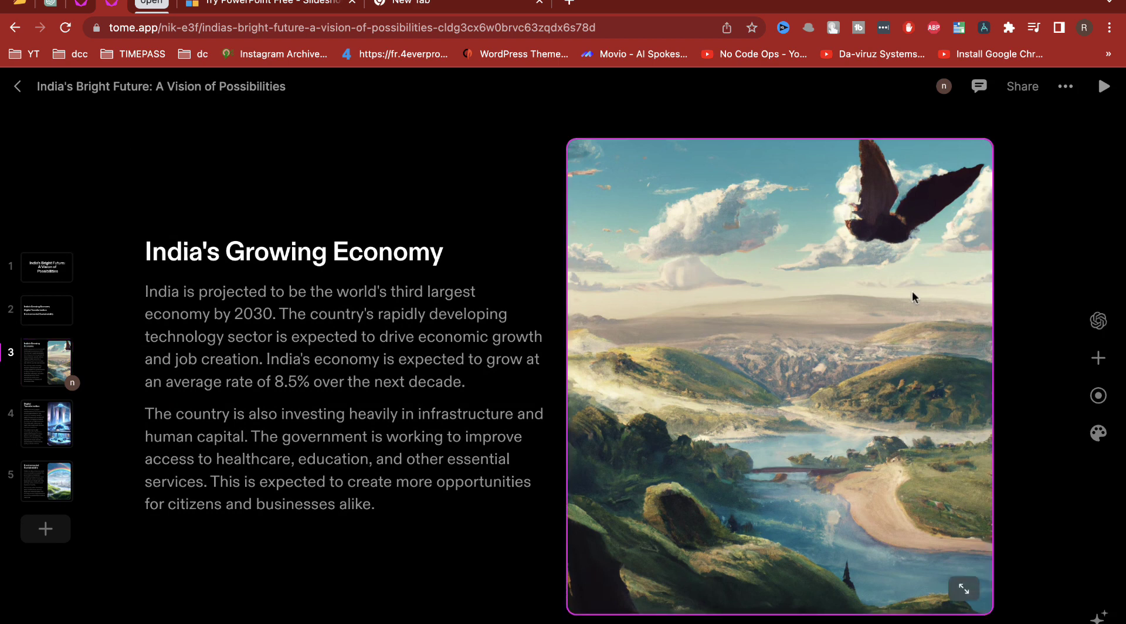
click(1099, 320)
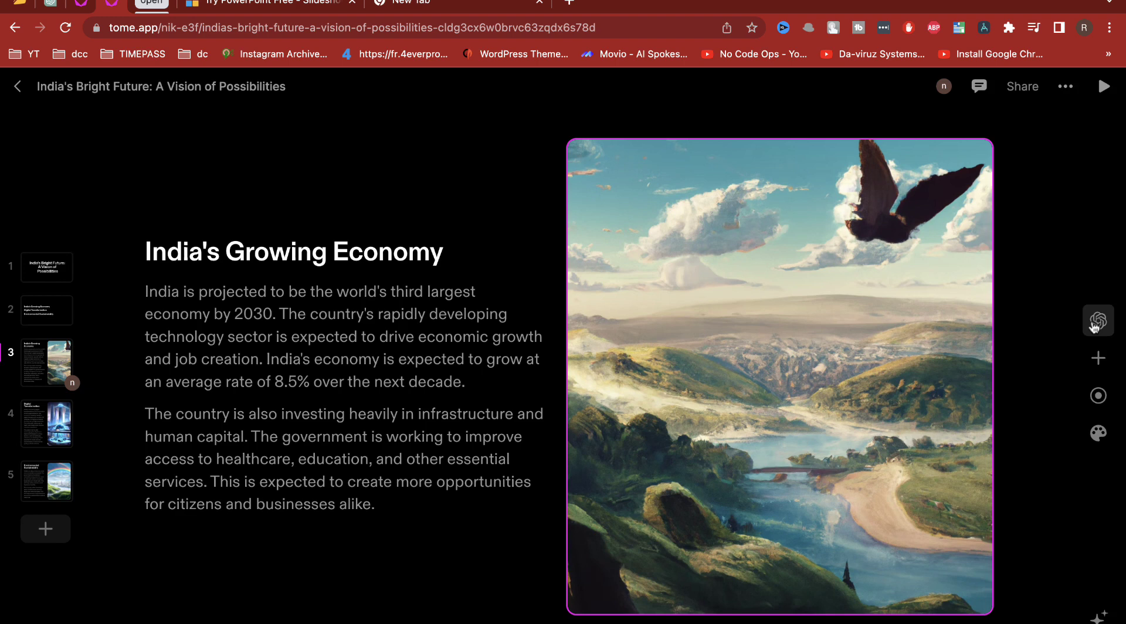
drag(908, 366, 999, 380)
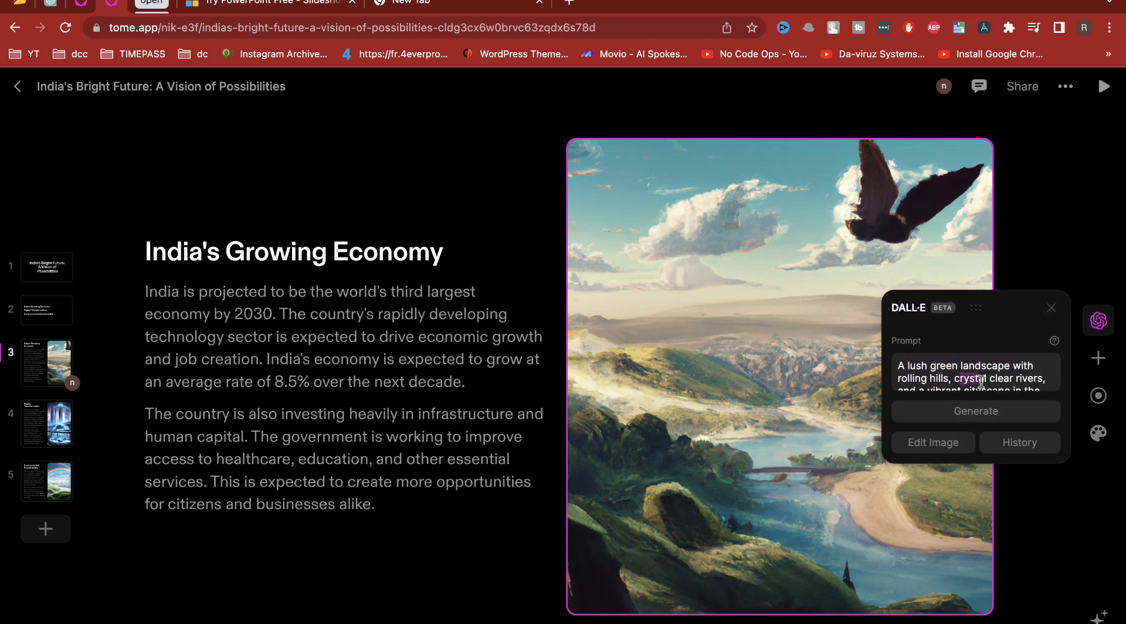
scroll(998, 381, down, 2)
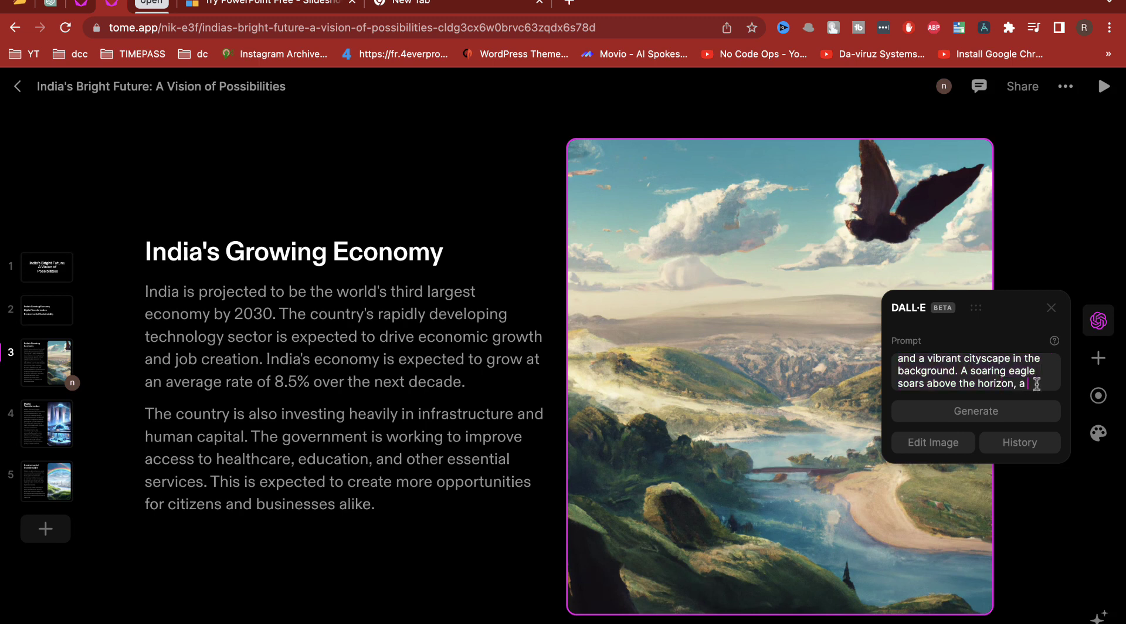
drag(1034, 382, 929, 352)
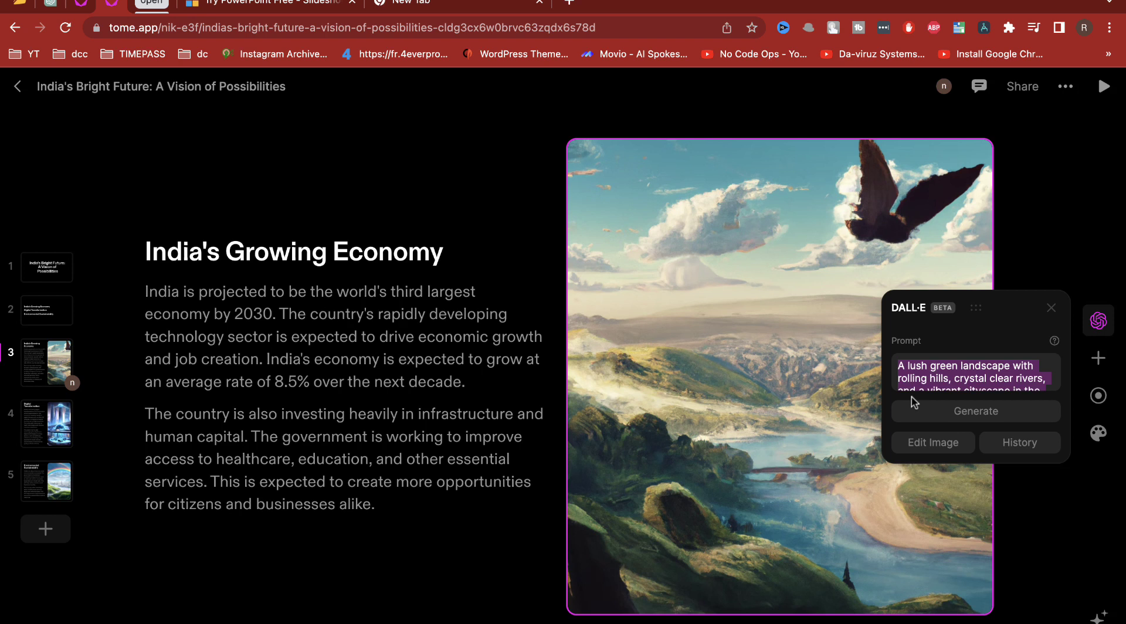
key(Down)
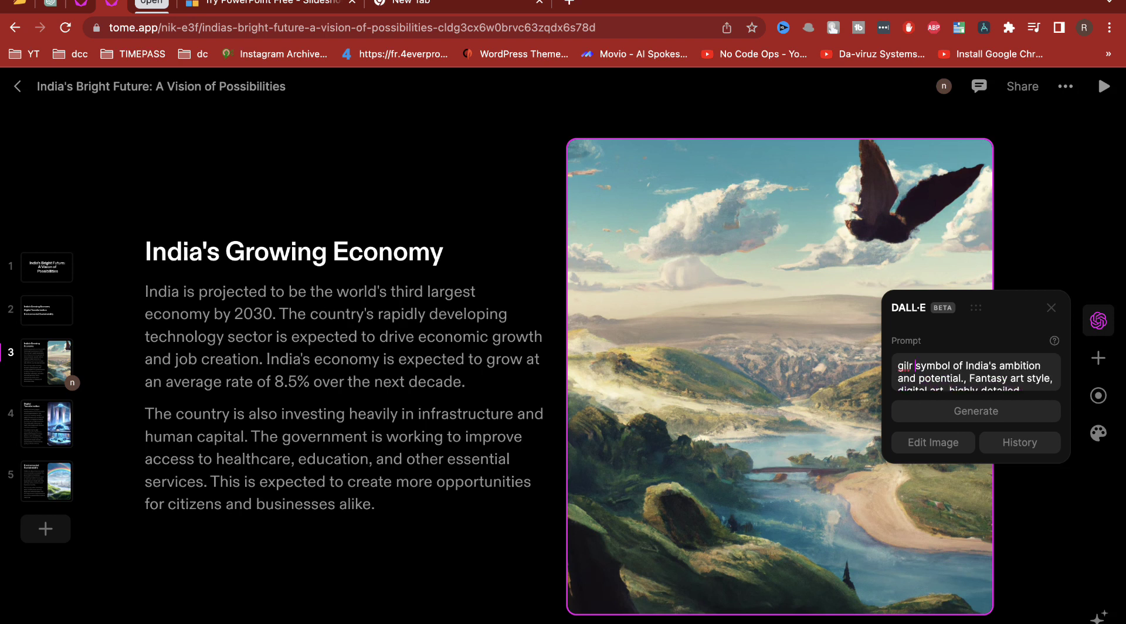
key(super+a)
text(girl w)
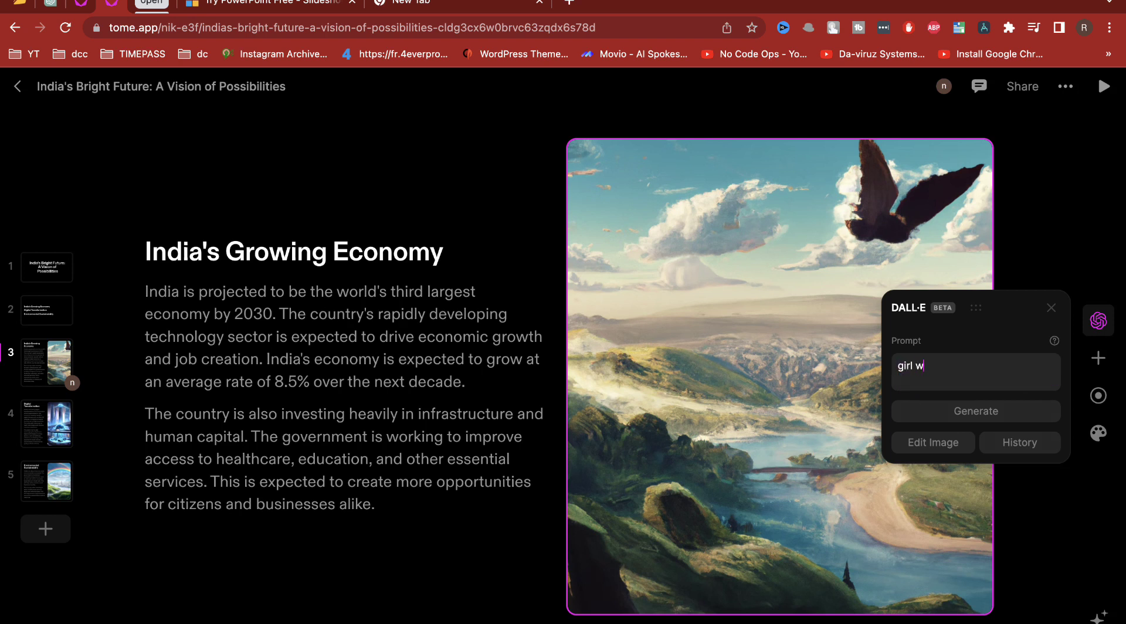
text(ith ca)
text(t)
key(Return)
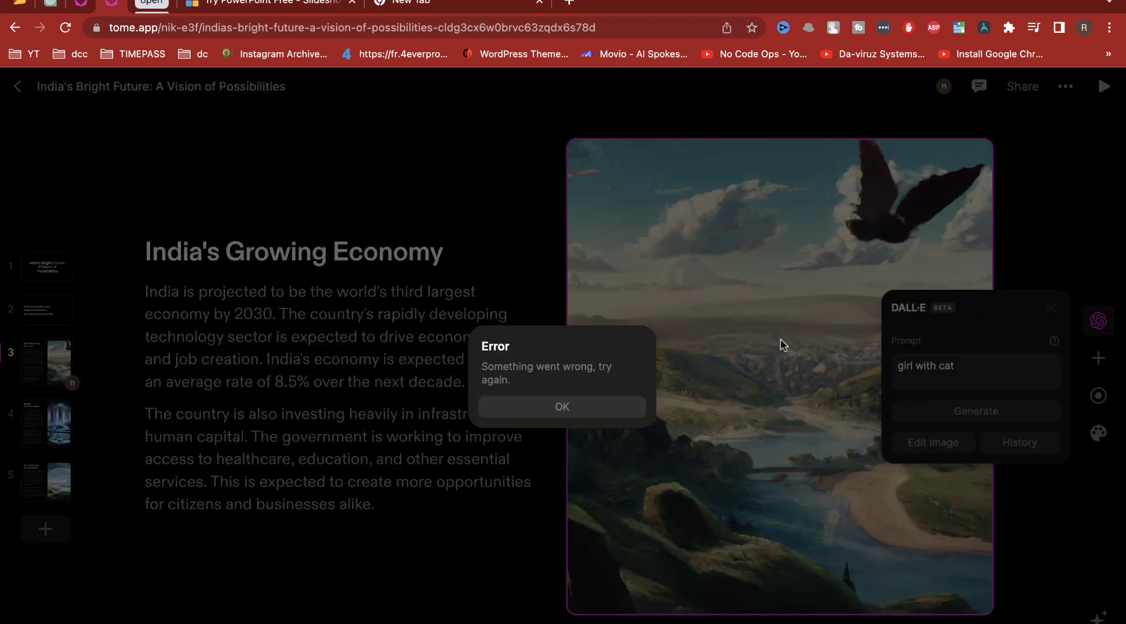
click(587, 409)
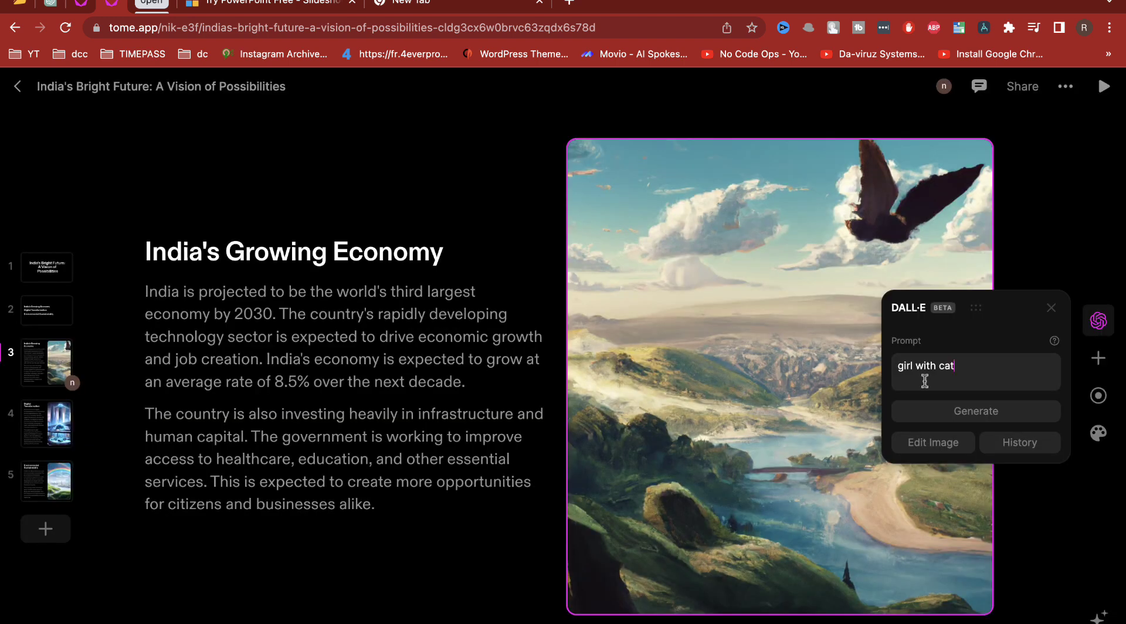
click(974, 411)
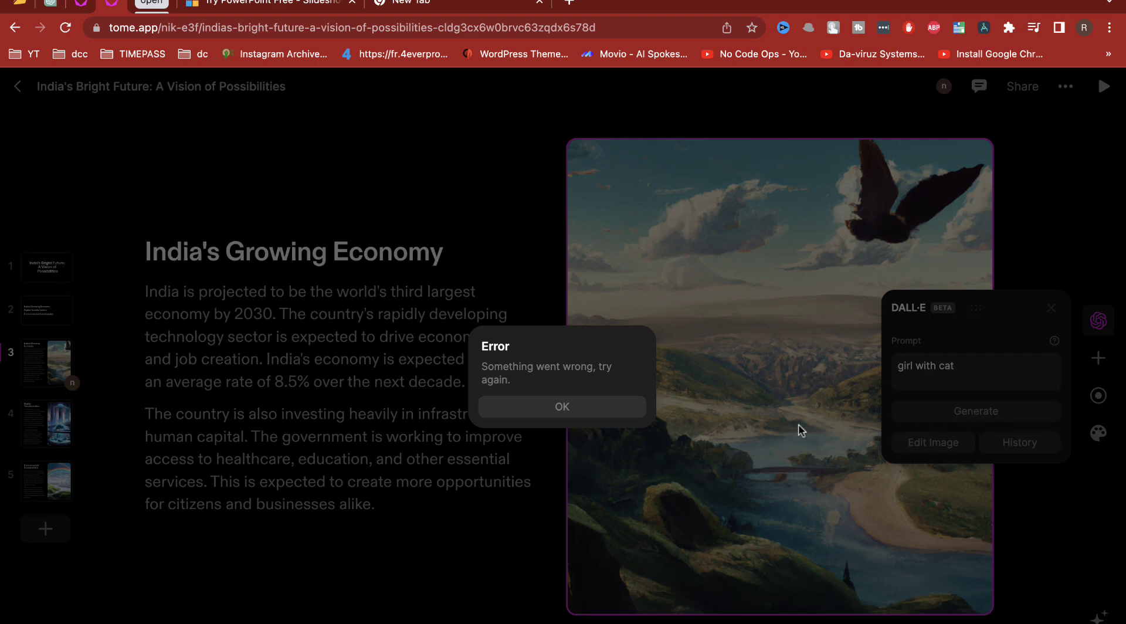
click(597, 411)
click(1022, 493)
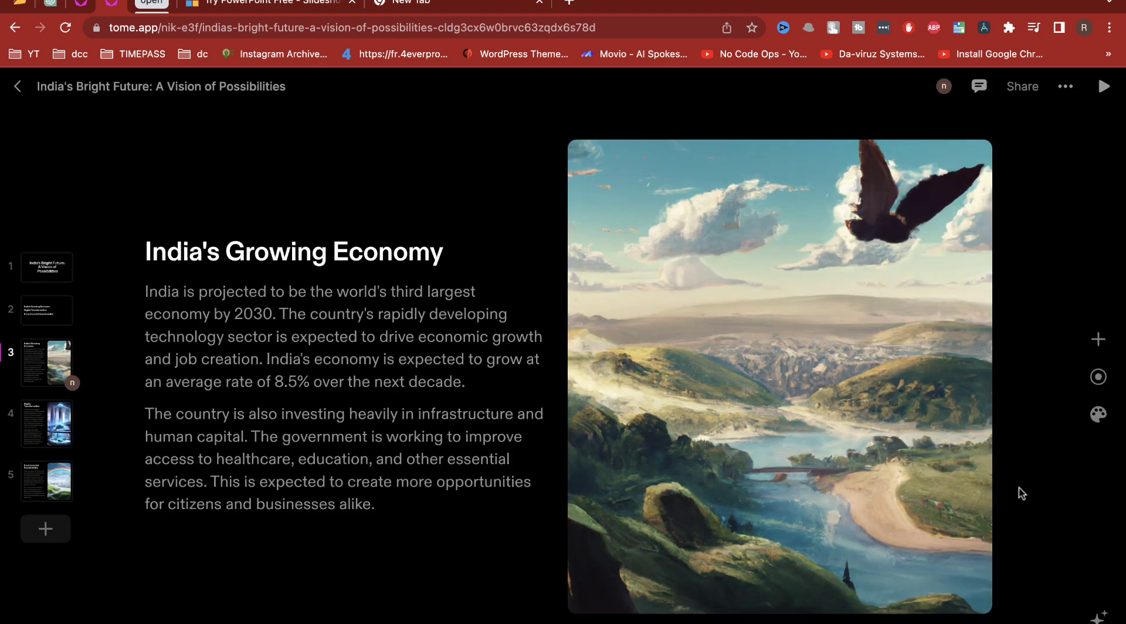
Step: Browse the add-tile list, open Record, block the camera and microphone prompt, and close it
click(1099, 338)
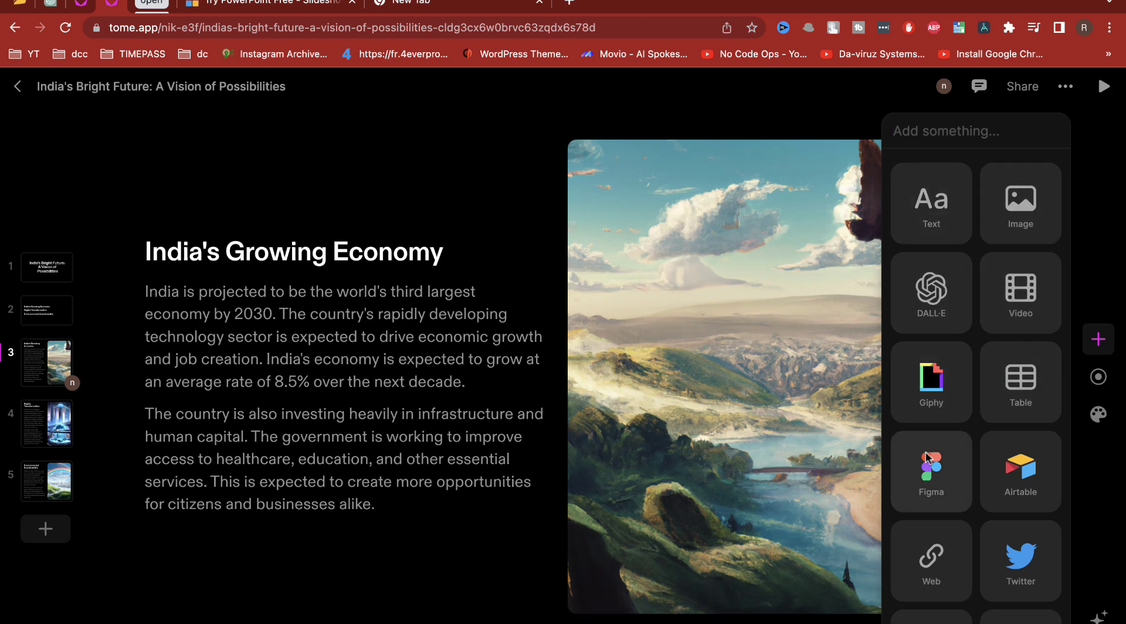
scroll(944, 458, down, 3)
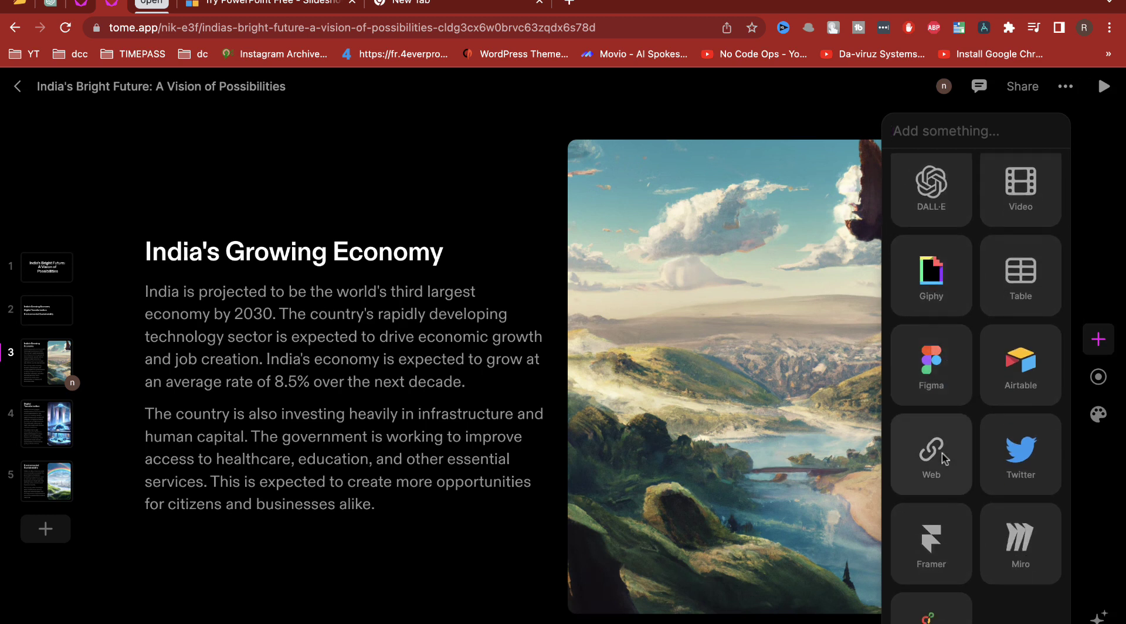
scroll(945, 458, down, 2)
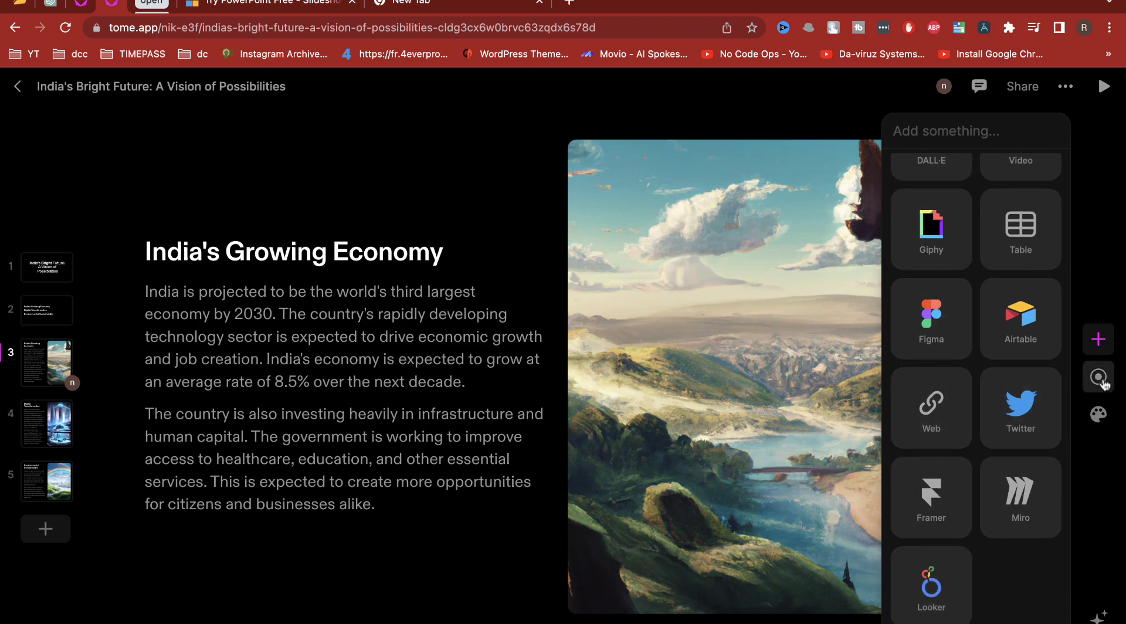
click(1098, 377)
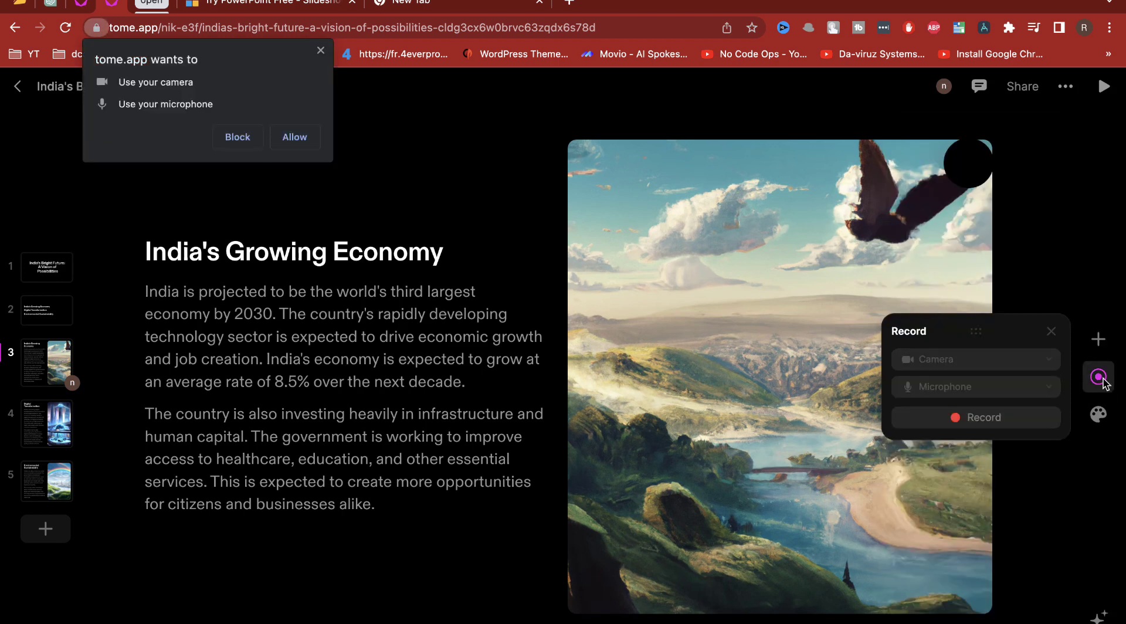
click(320, 50)
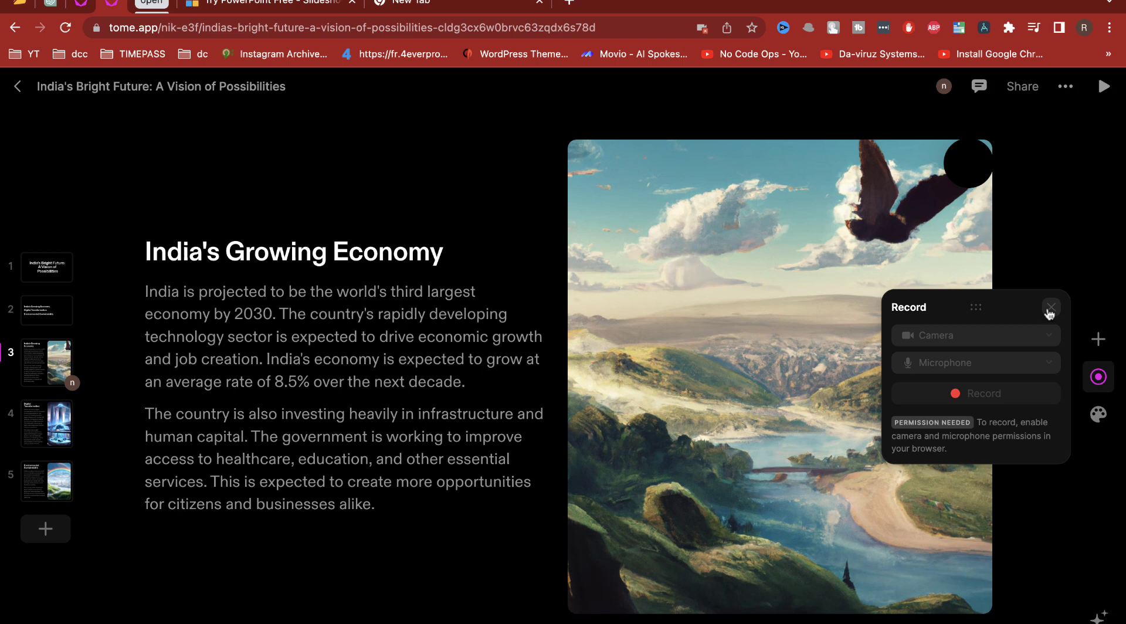
click(1050, 308)
Step: Switch the deck theme to Light, then to Creme
click(1099, 415)
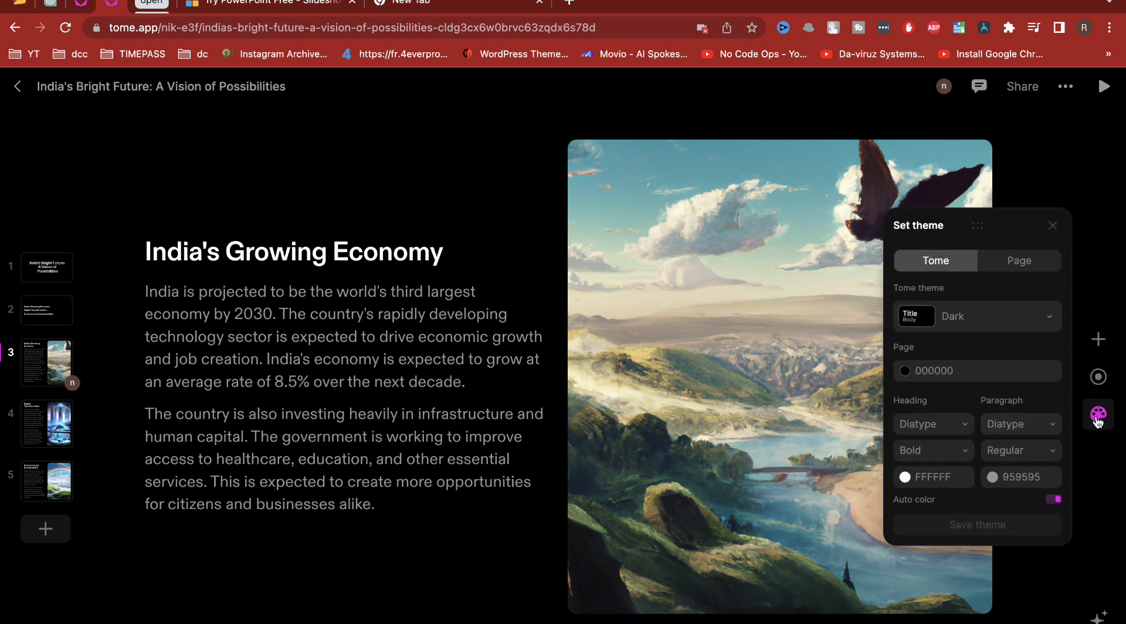
click(963, 316)
click(960, 379)
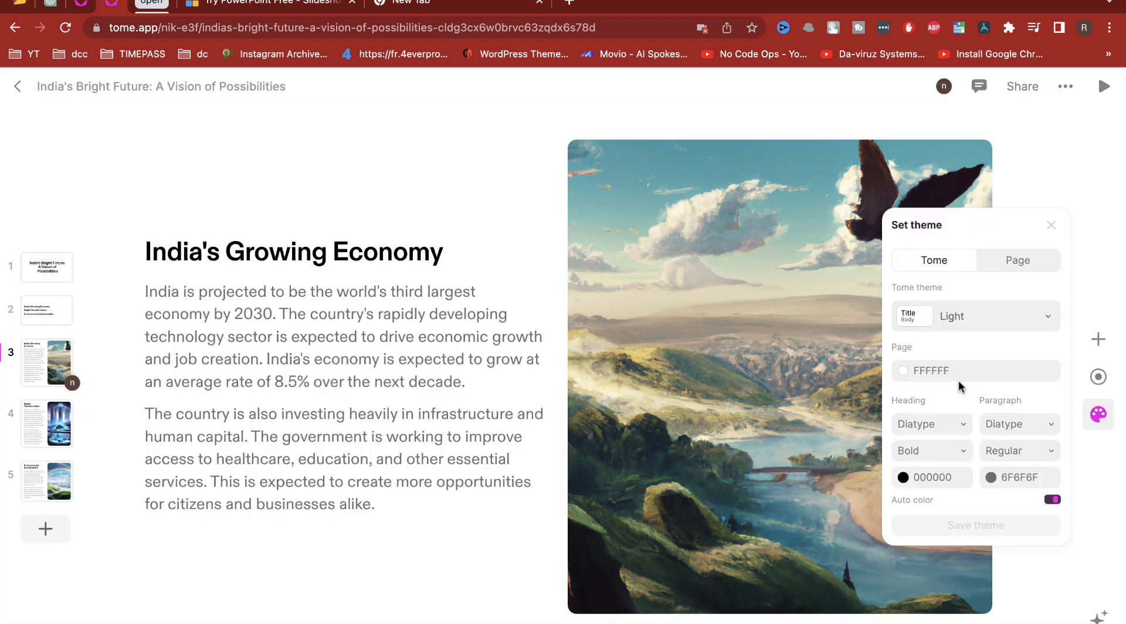
click(969, 323)
click(968, 401)
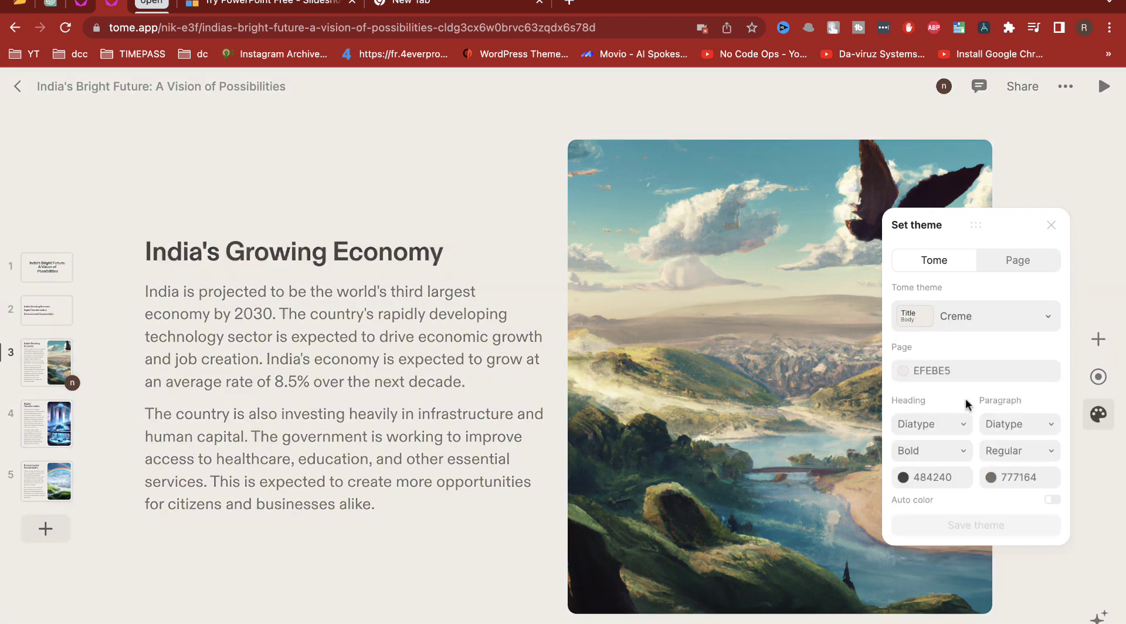
Step: Review slides 4 'Digital Transformation' and 5 'Environmental Sustainability' in the Creme theme
click(27, 423)
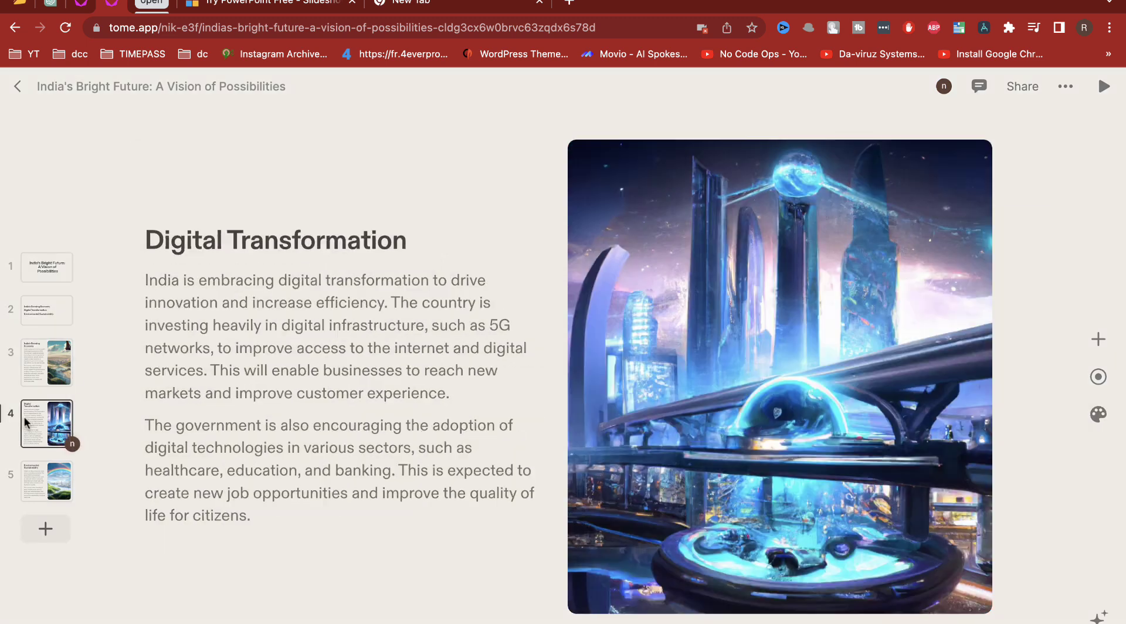
click(37, 496)
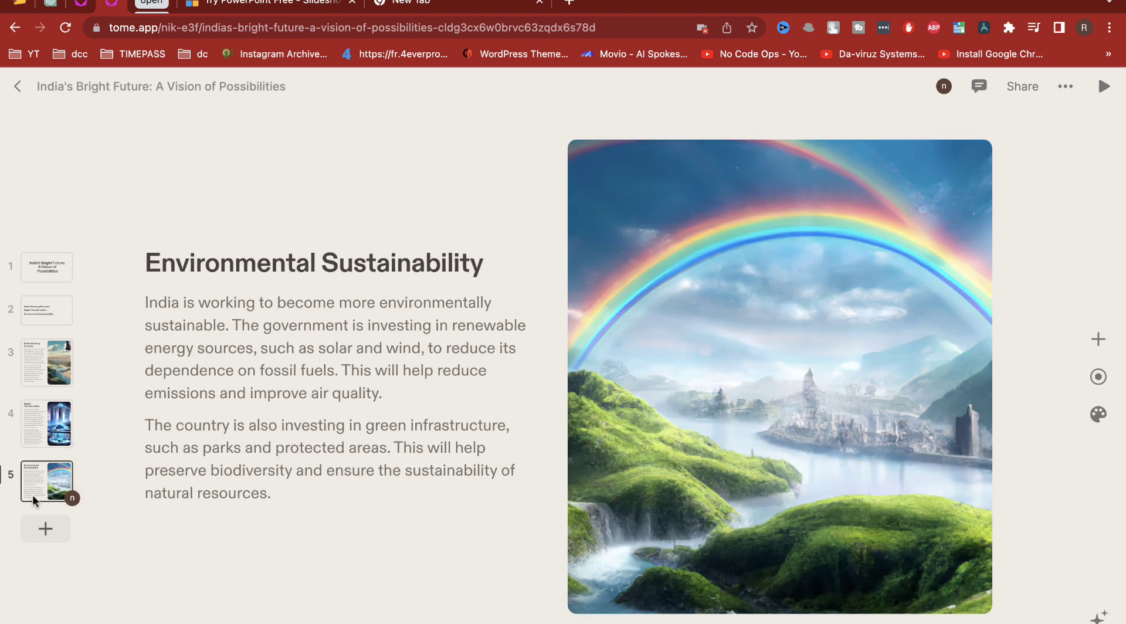
click(35, 523)
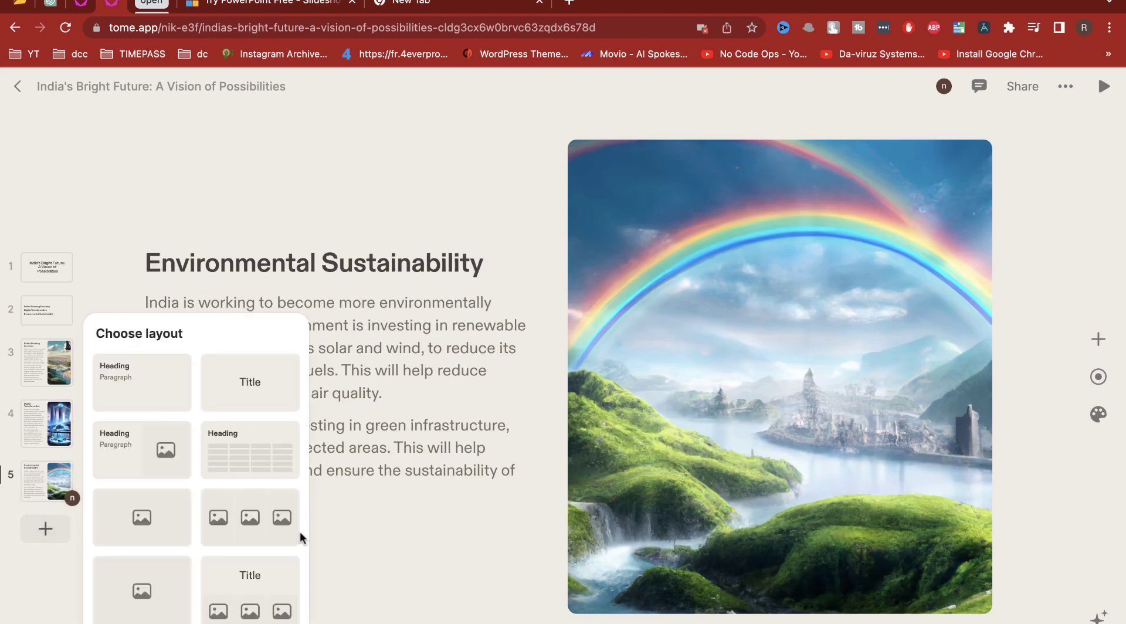
click(827, 399)
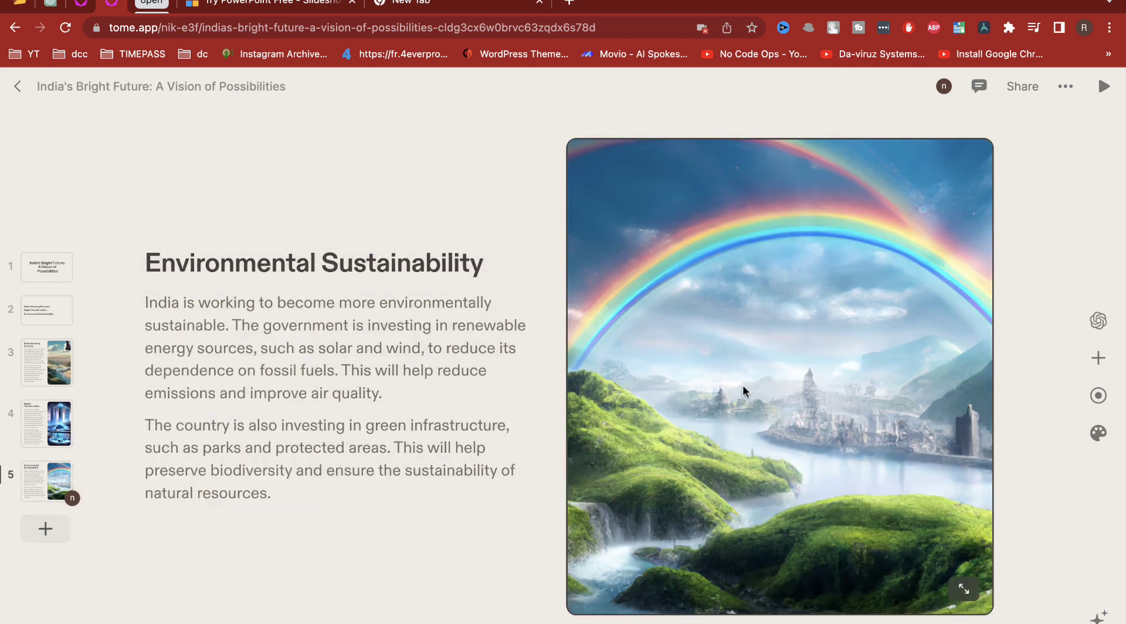